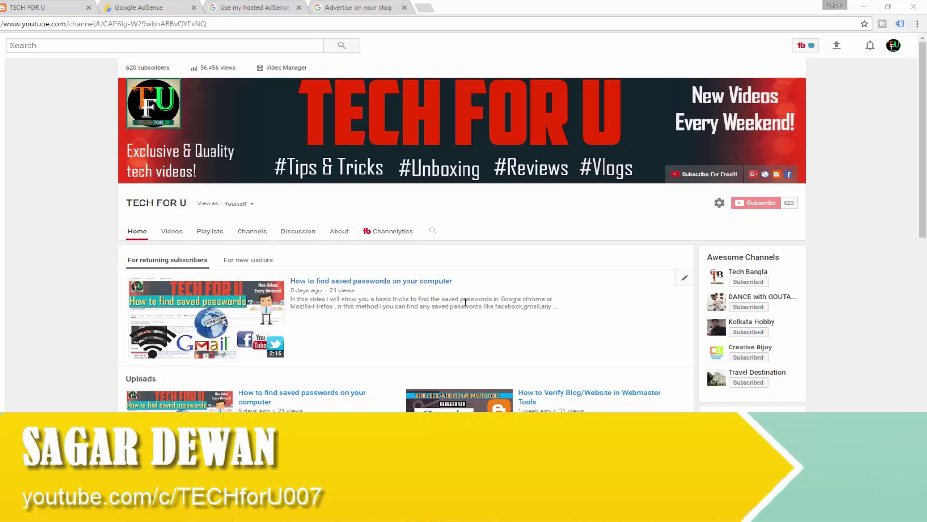
# - Open the 'Adsense Ads Not Showing in Blogger' video, pause it and expand its description
pyautogui.scroll(-2, 465, 309)
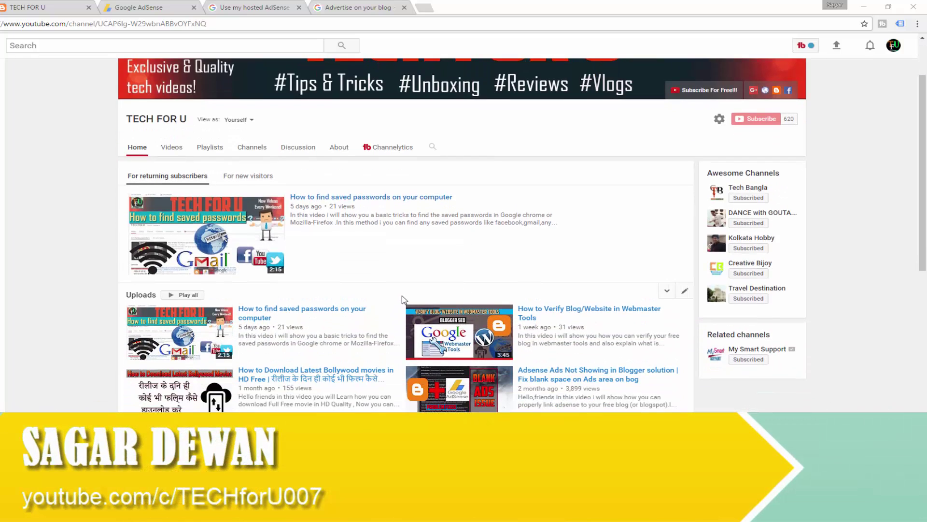
pyautogui.scroll(1, 403, 299)
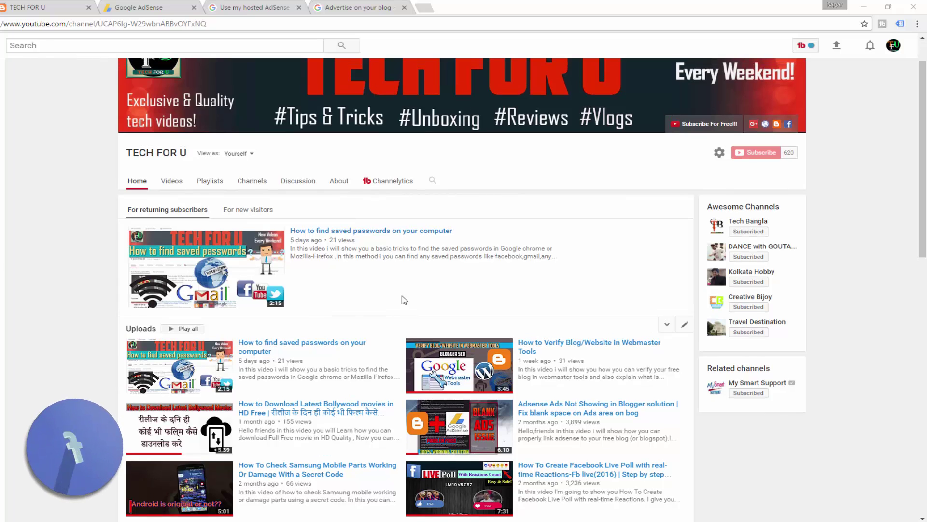
pyautogui.scroll(1, 404, 299)
pyautogui.scroll(1, 405, 300)
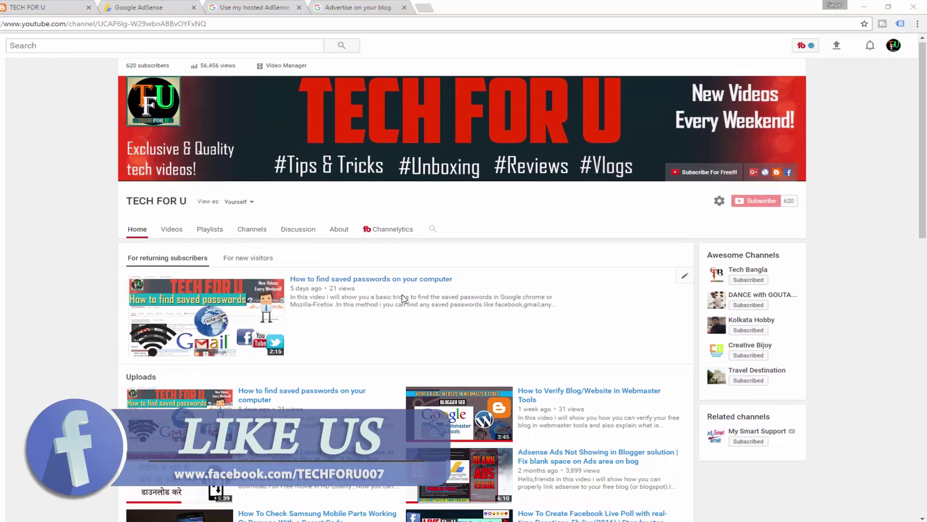
pyautogui.scroll(-3, 713, 441)
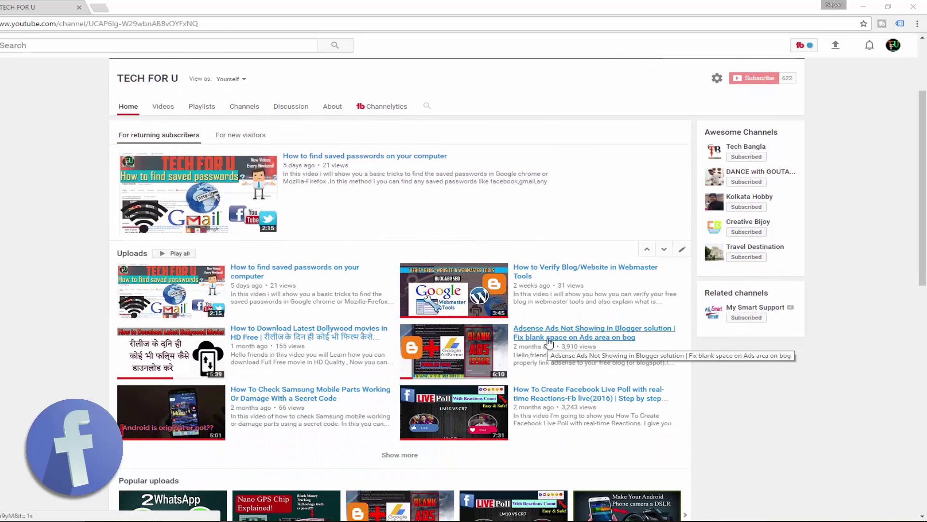
pyautogui.click(550, 341)
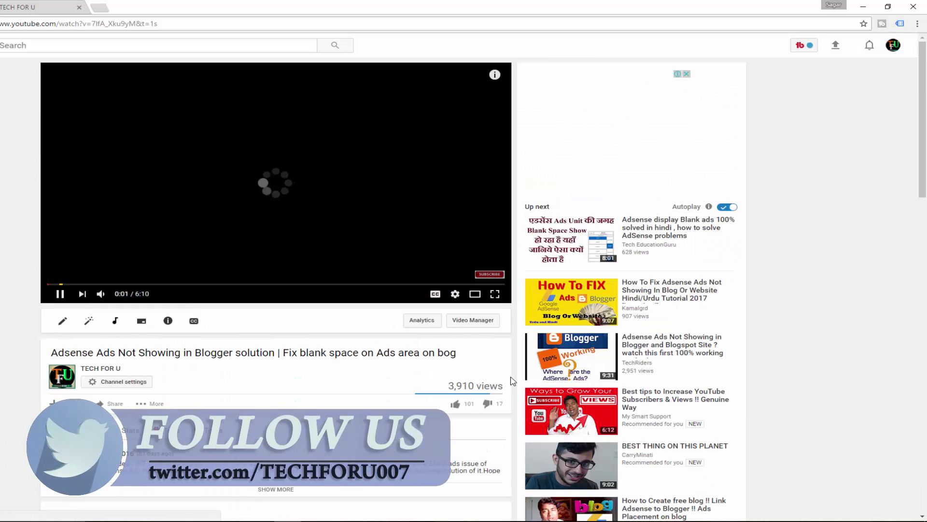
pyautogui.click(60, 294)
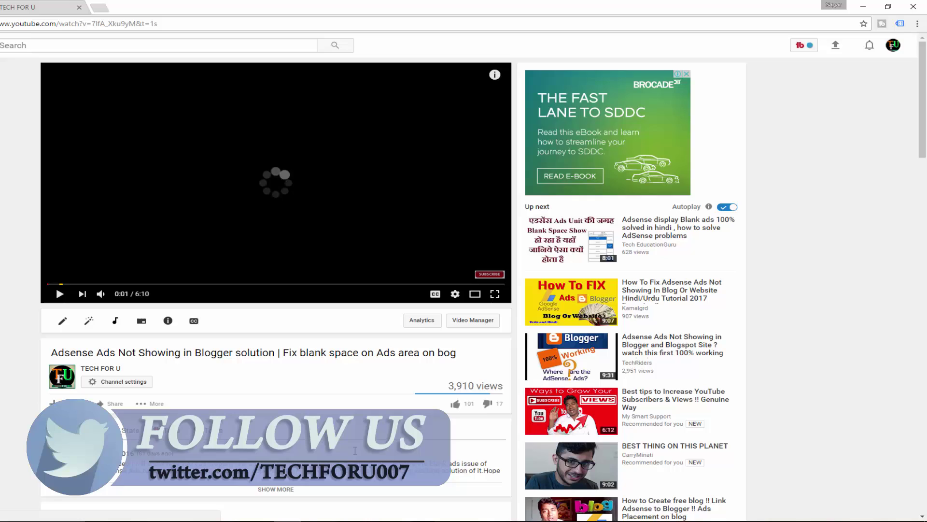
pyautogui.scroll(-4, 272, 332)
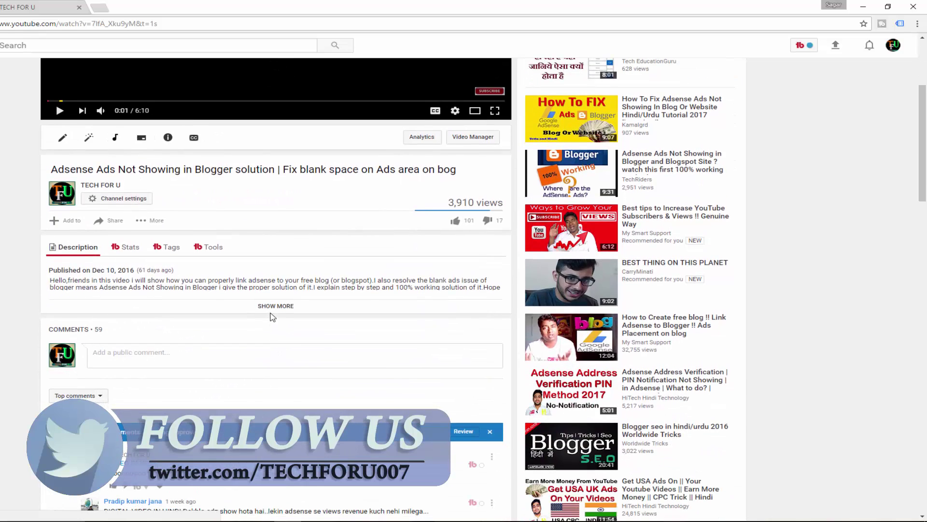
pyautogui.click(270, 307)
# - Scroll through the video's full description and its viewer comments and replies
pyautogui.scroll(-2, 262, 412)
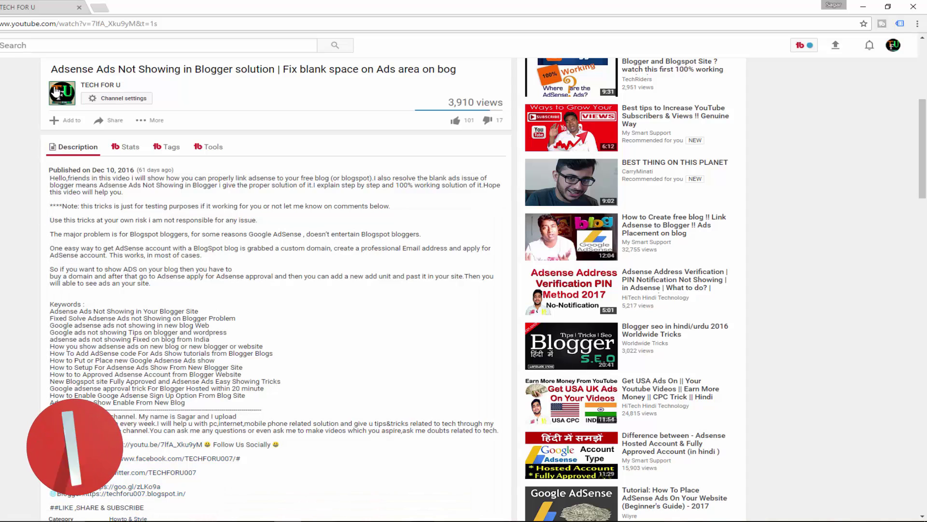
pyautogui.scroll(2, 191, 363)
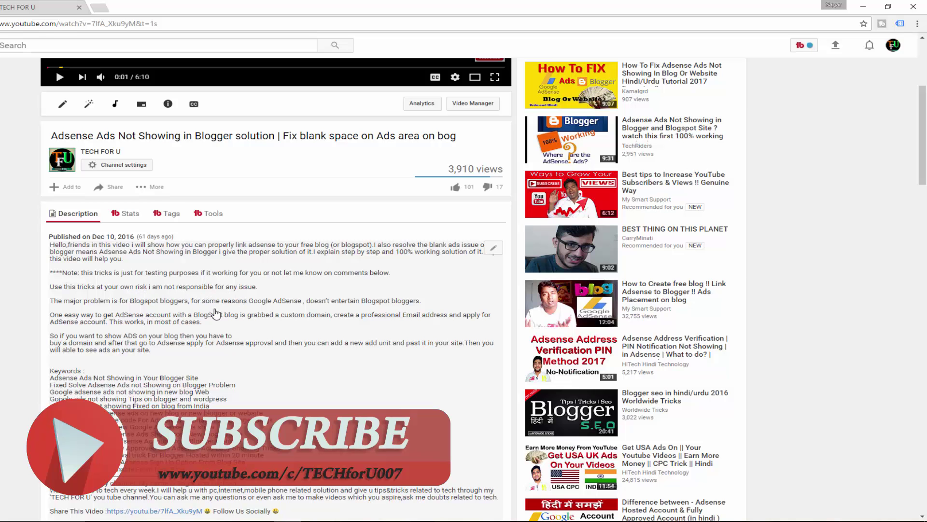
pyautogui.scroll(-1, 190, 383)
pyautogui.scroll(-3, 282, 165)
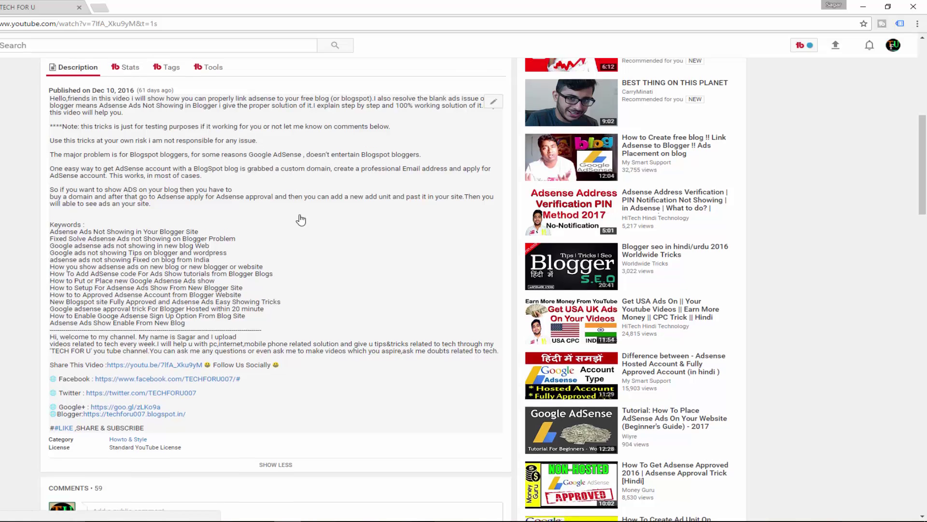
pyautogui.scroll(5, 280, 203)
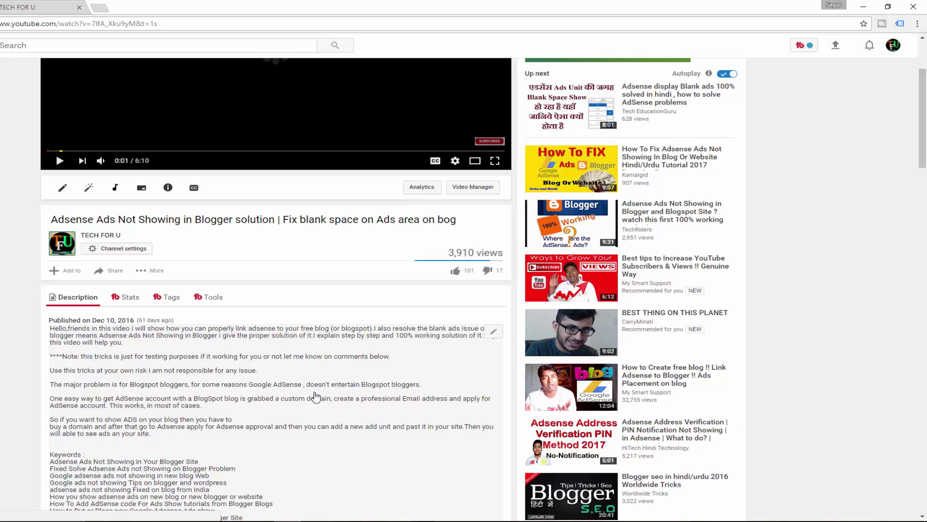
pyautogui.scroll(-1, 290, 379)
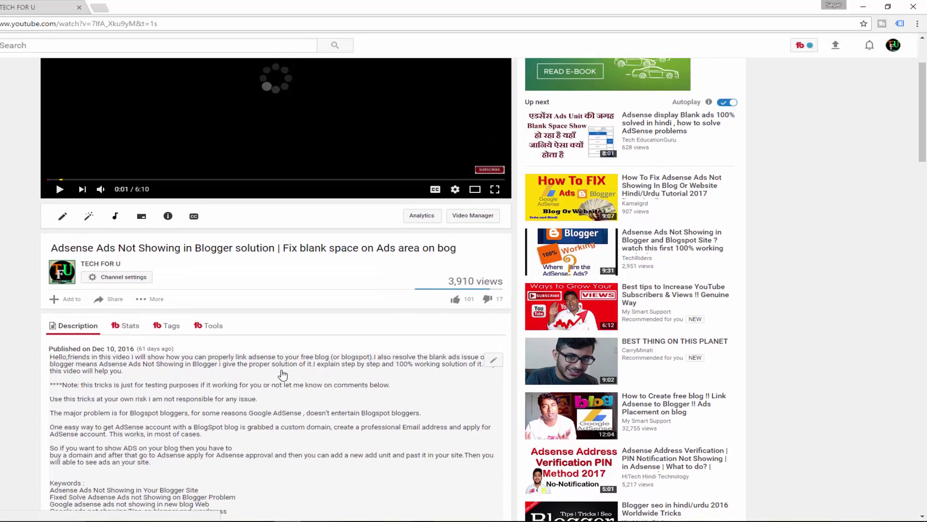
pyautogui.scroll(-2, 282, 375)
pyautogui.scroll(-1, 281, 377)
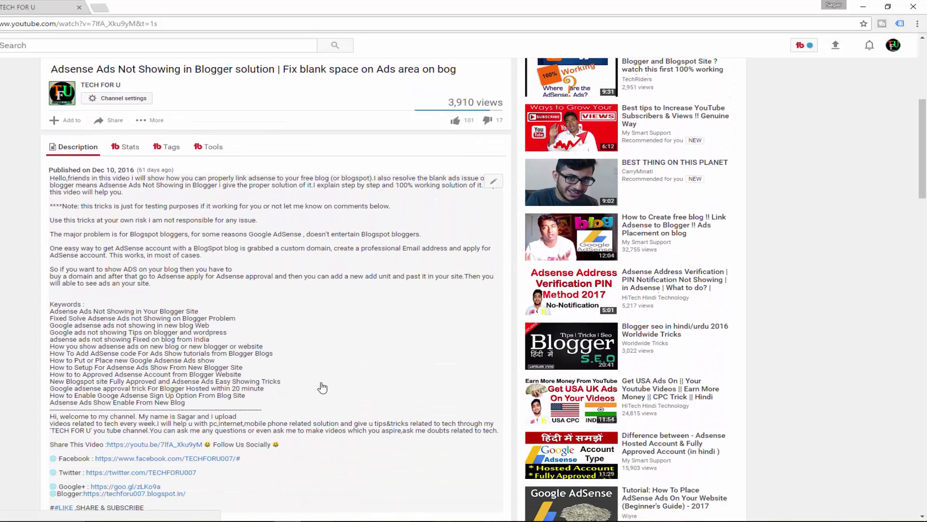
pyautogui.moveTo(922, 165); pyautogui.dragTo(925, 337)
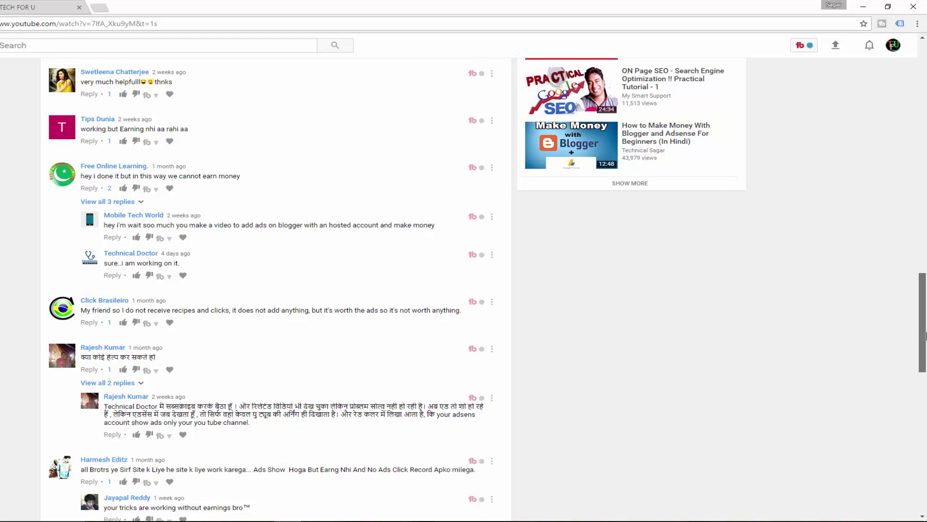
# - Drag the page scrollbar back up through the video's comments
pyautogui.moveTo(925, 336); pyautogui.dragTo(926, 307)
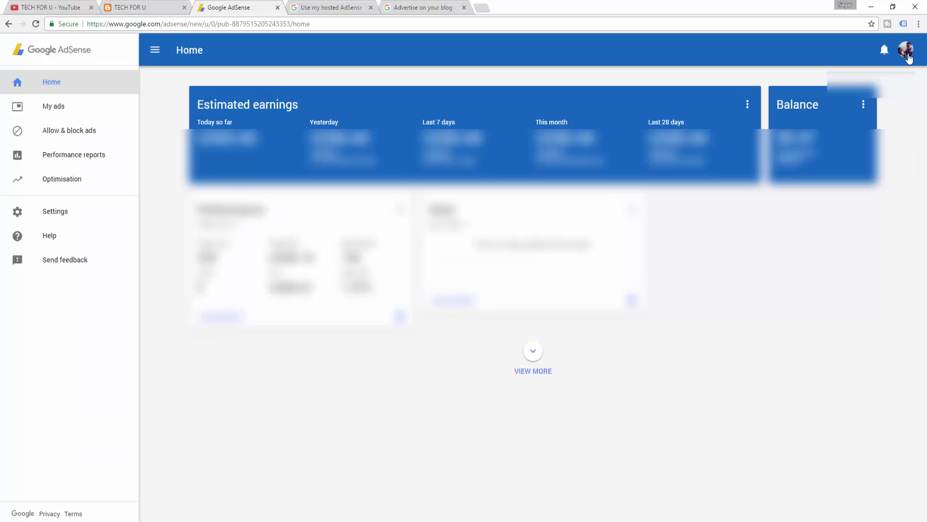
# - Check the Hosted account entry under the avatar, then view the 'Use my hosted AdSense' help article
pyautogui.click(908, 53)
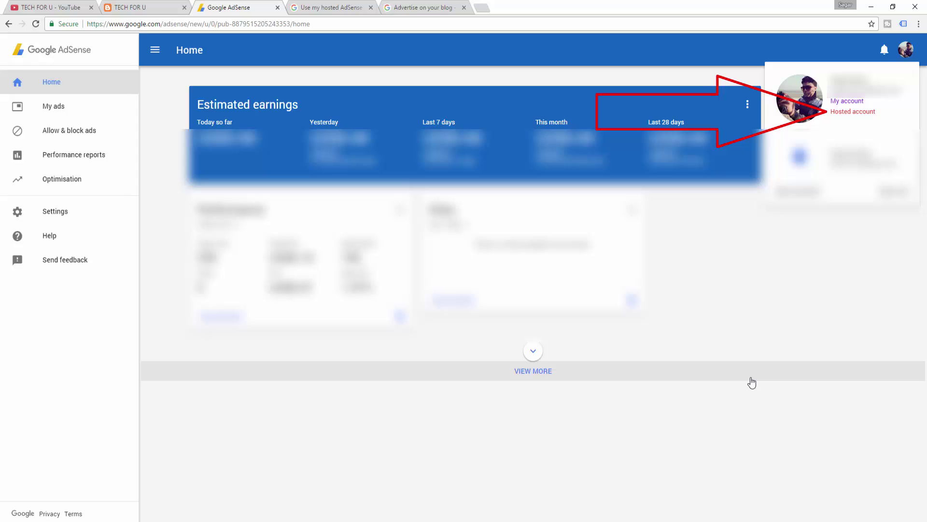
pyautogui.click(798, 314)
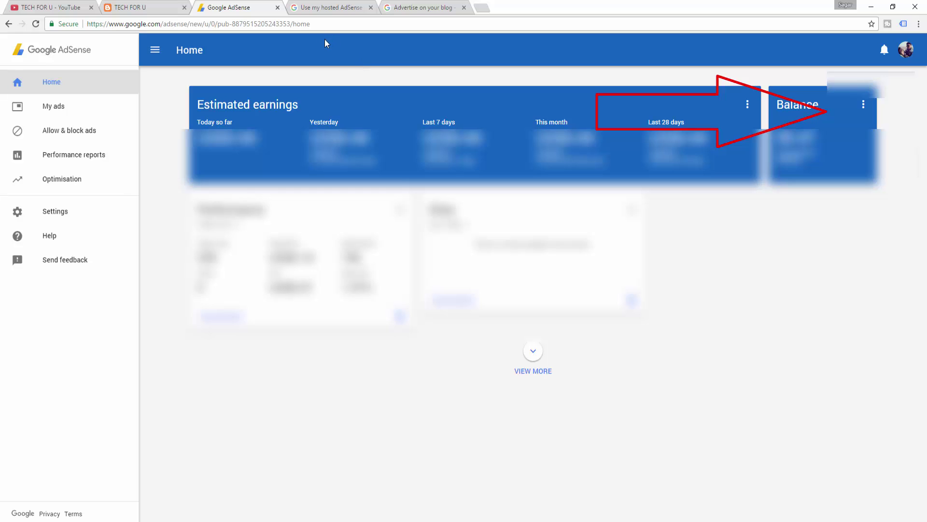
pyautogui.click(327, 6)
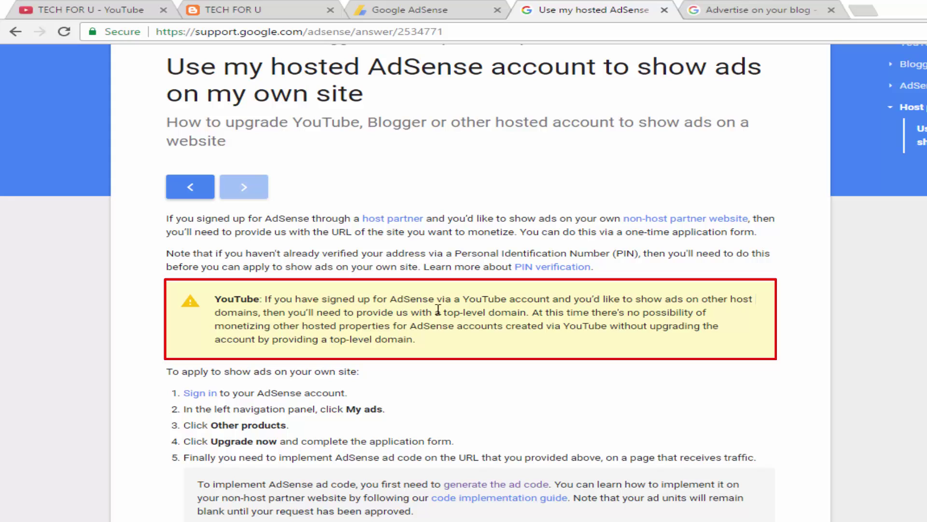
pyautogui.moveTo(445, 312); pyautogui.dragTo(531, 313)
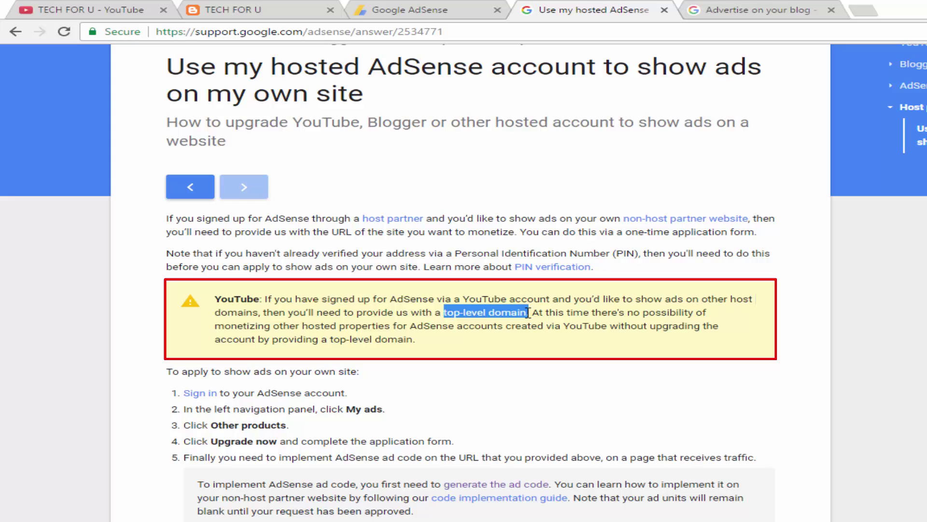
pyautogui.click(578, 350)
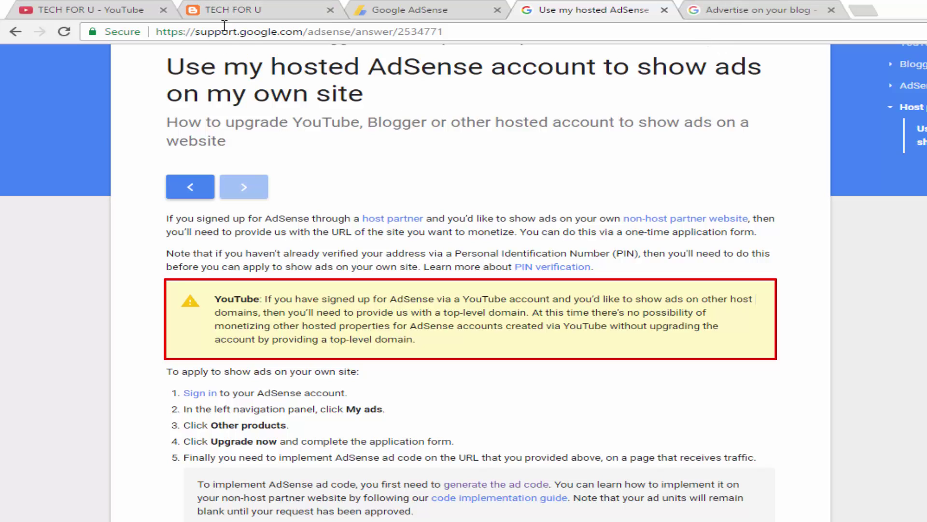
# - Select the TECH FOR U blog's URL and review Google results for 'toplevel domain'
pyautogui.click(235, 13)
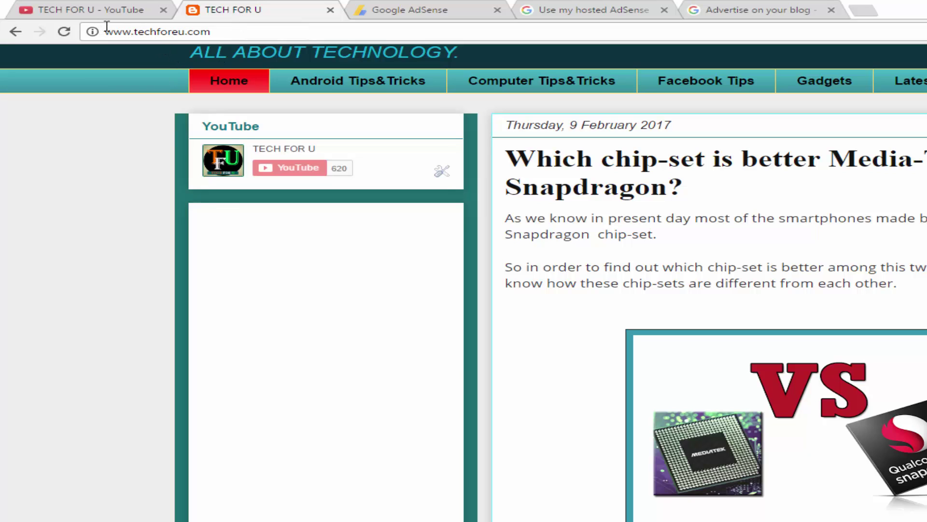
pyautogui.moveTo(107, 30); pyautogui.dragTo(226, 30)
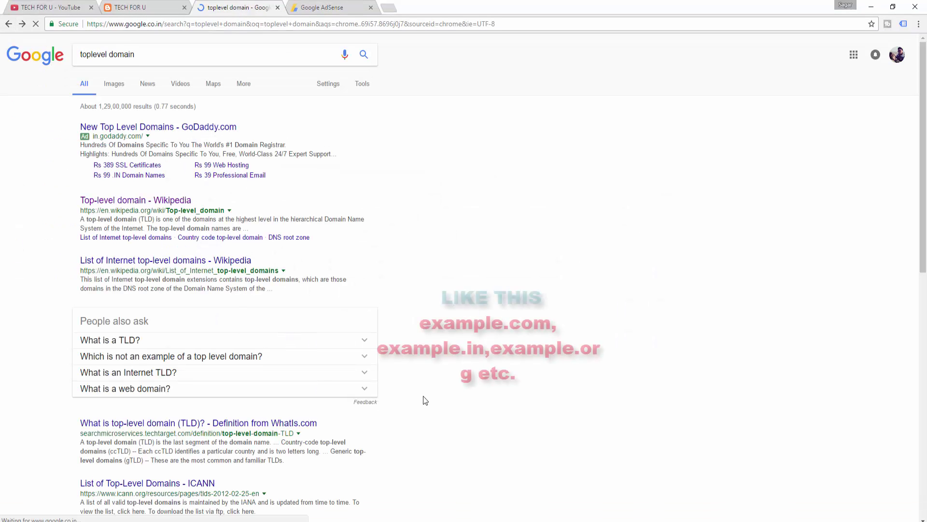
pyautogui.scroll(-3, 420, 399)
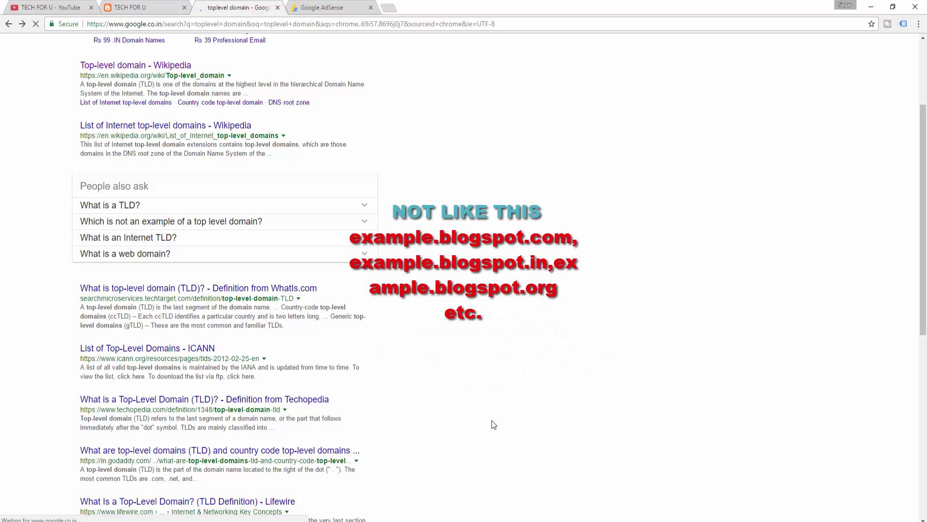
pyautogui.scroll(3, 498, 425)
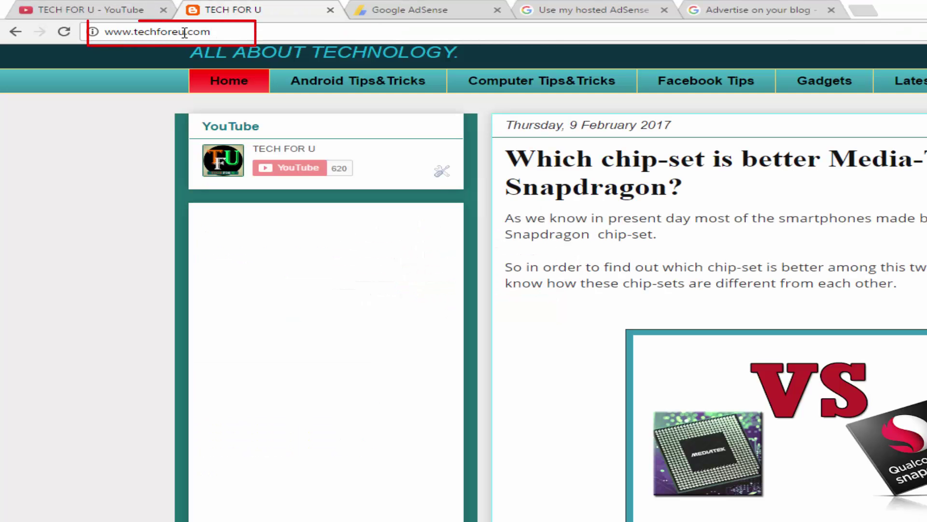
pyautogui.moveTo(186, 32); pyautogui.dragTo(221, 32)
pyautogui.click(212, 31)
pyautogui.moveTo(214, 32); pyautogui.dragTo(96, 32)
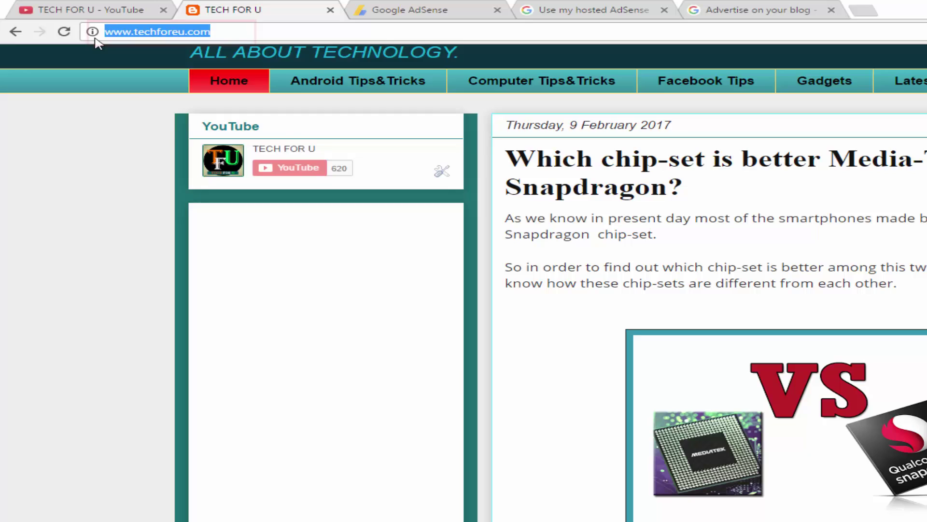
pyautogui.write('w')
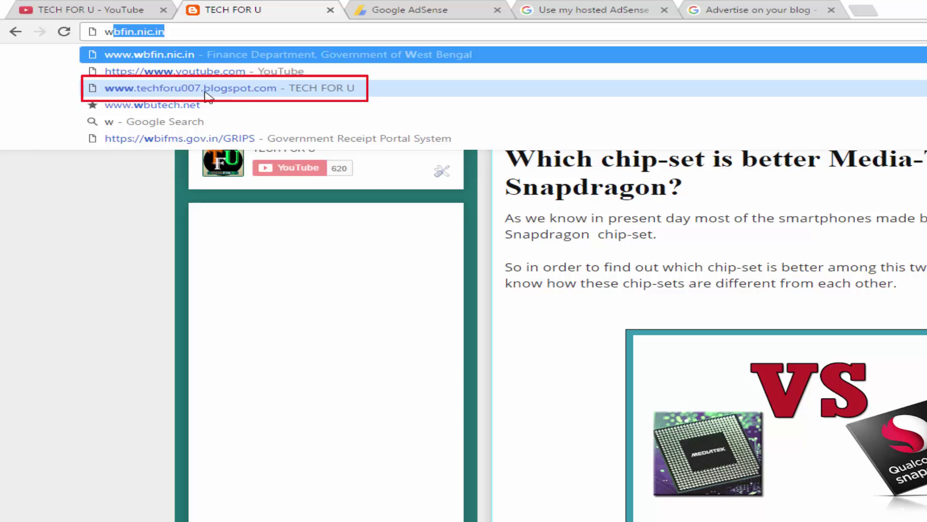
pyautogui.press('Escape')
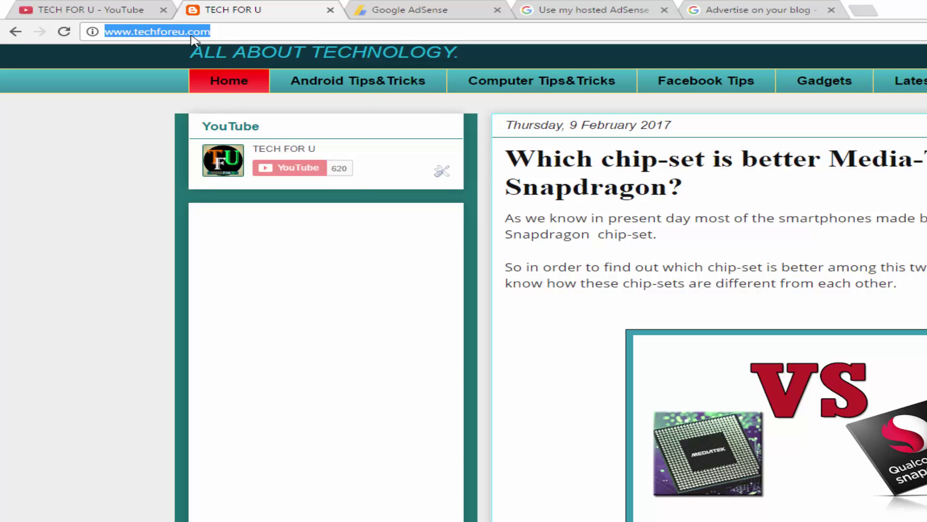
pyautogui.rightClick(192, 38)
pyautogui.click(227, 82)
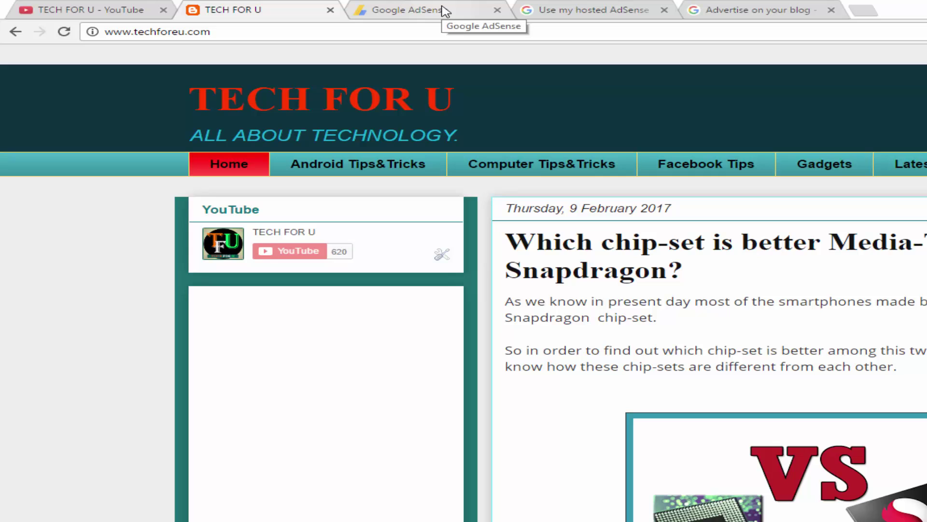
# - Create the SLID BAR1 responsive ad unit in AdSense and copy its ad code
pyautogui.click(435, 13)
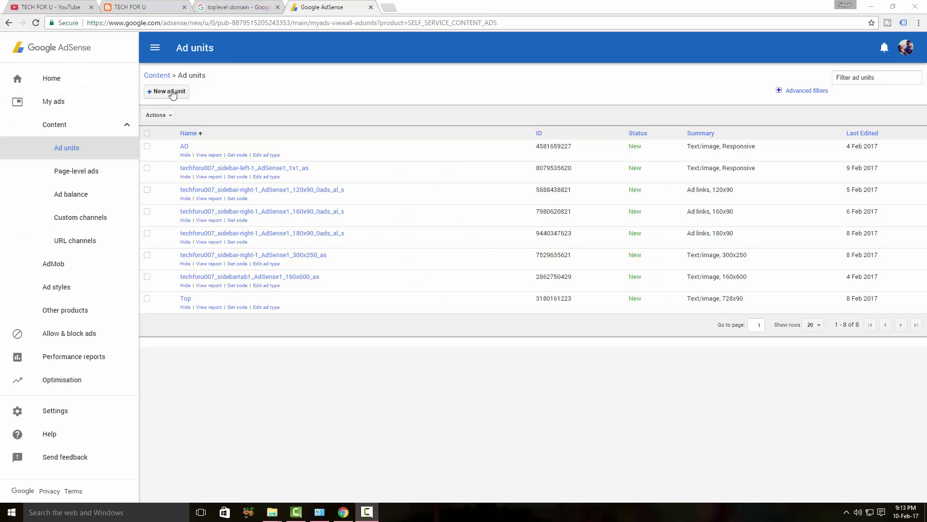
pyautogui.click(173, 93)
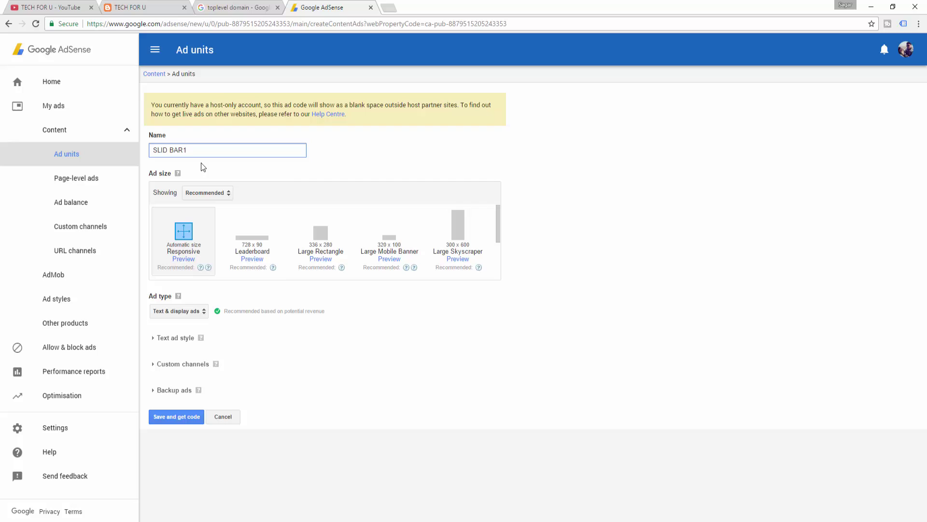
pyautogui.moveTo(273, 267)
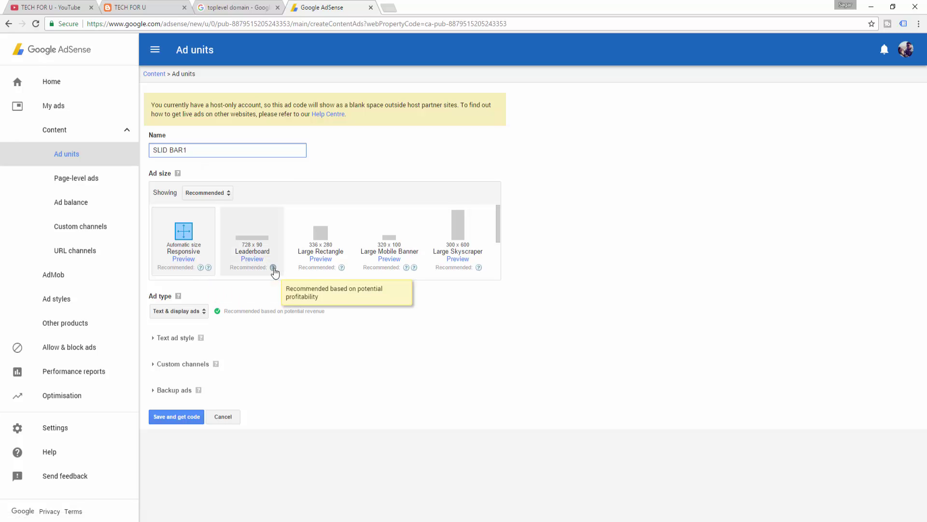
pyautogui.click(180, 422)
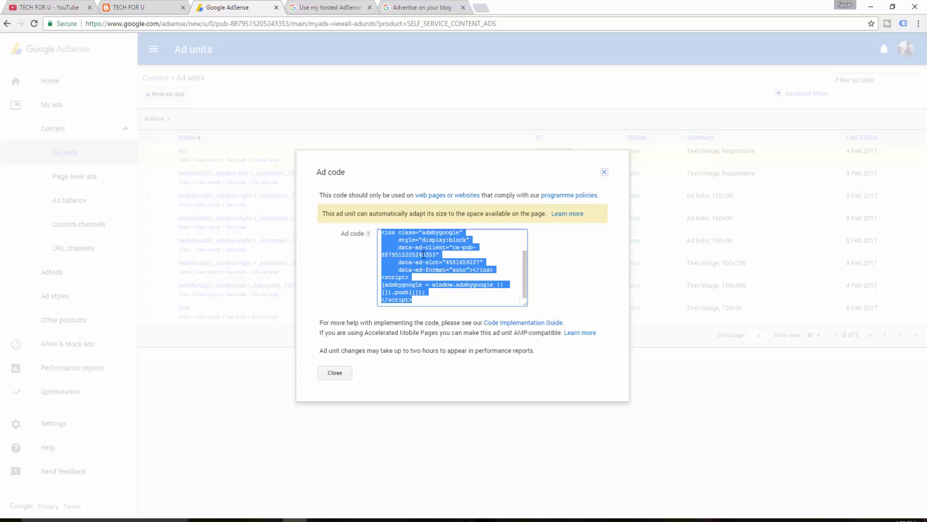
pyautogui.rightClick(424, 255)
pyautogui.click(442, 263)
# - Go to blogger.com in a new tab to reach the TECH FOR U dashboard
pyautogui.hotkey('ctrl', 't')
pyautogui.write('blogger.com')
pyautogui.press('Return')
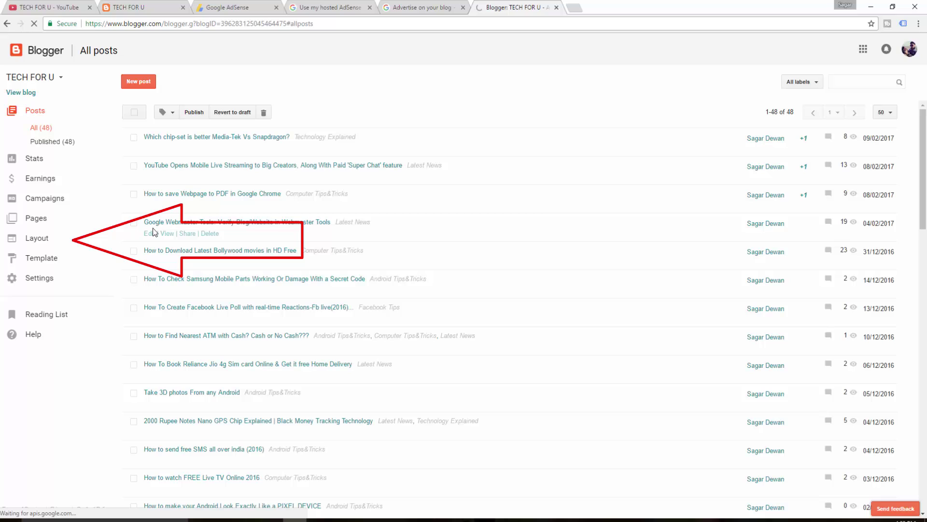
# - Add an HTML/JavaScript gadget to sidebar-right-1 containing the pasted AdSense ad code, and save it
pyautogui.click(52, 243)
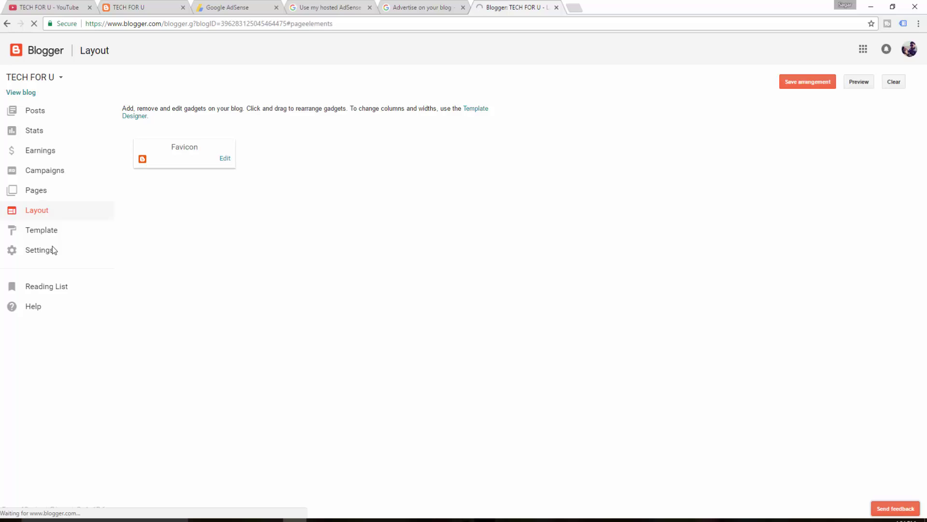
pyautogui.scroll(-1, 368, 469)
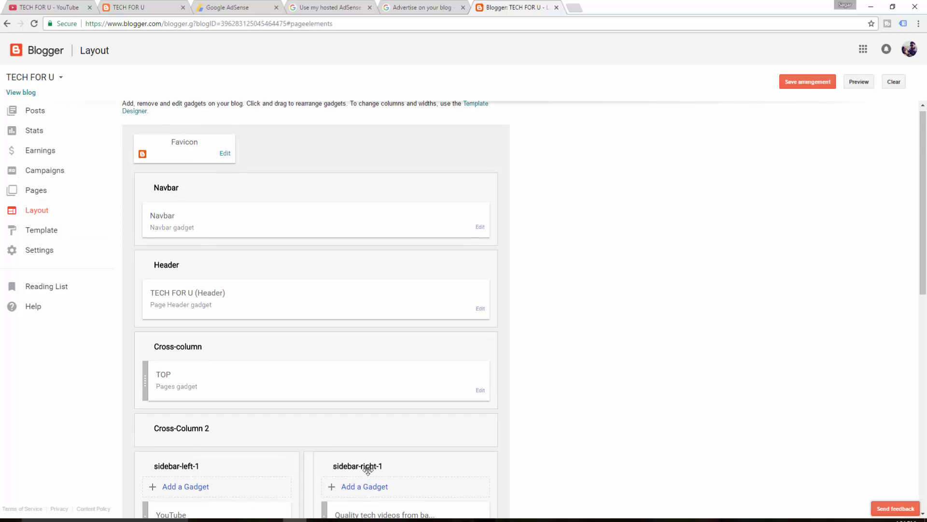
pyautogui.scroll(-2, 368, 470)
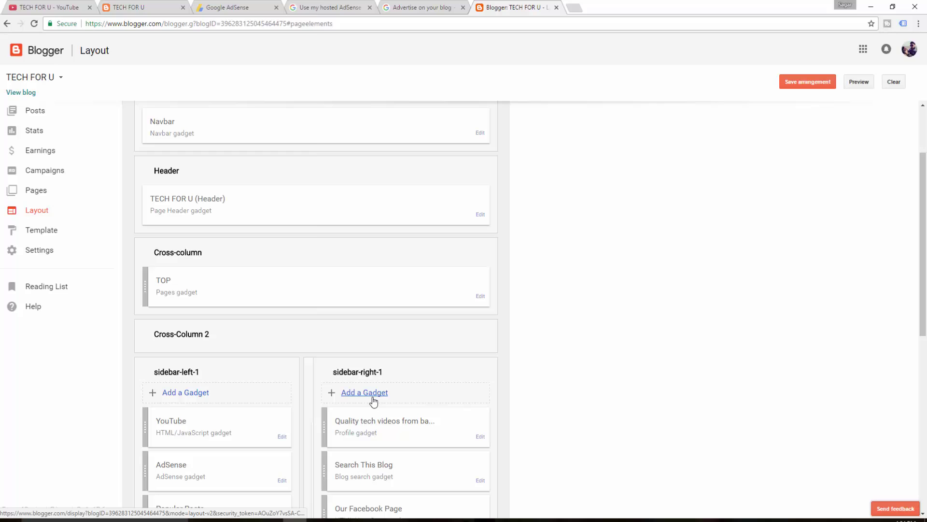
pyautogui.click(373, 400)
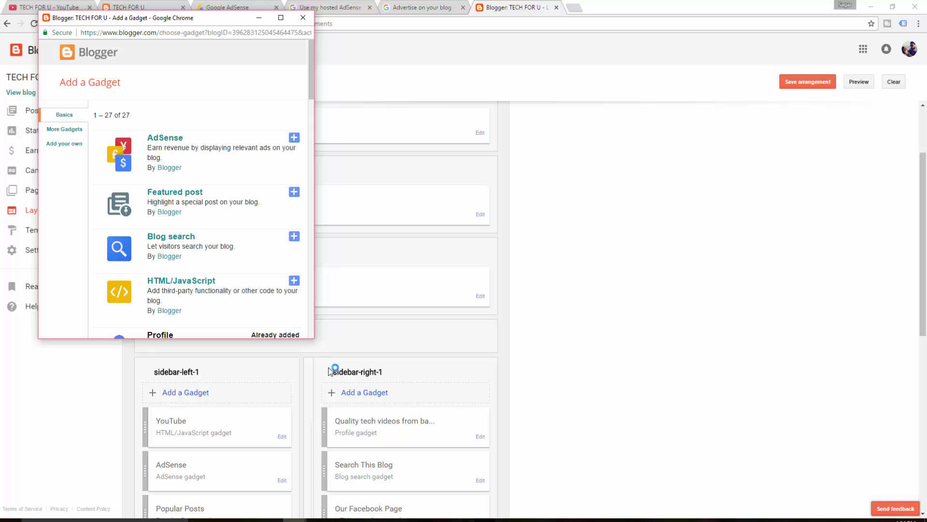
pyautogui.scroll(-2, 201, 258)
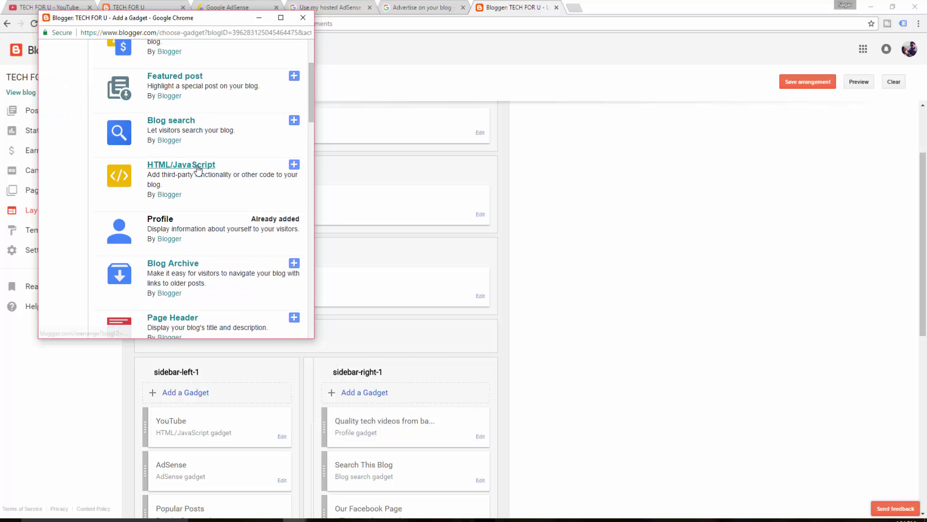
pyautogui.click(292, 167)
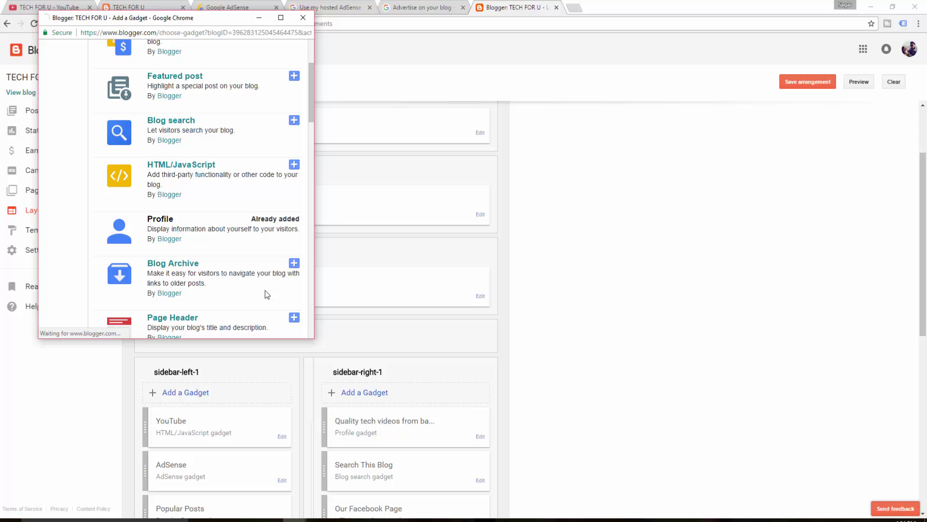
pyautogui.click(197, 202)
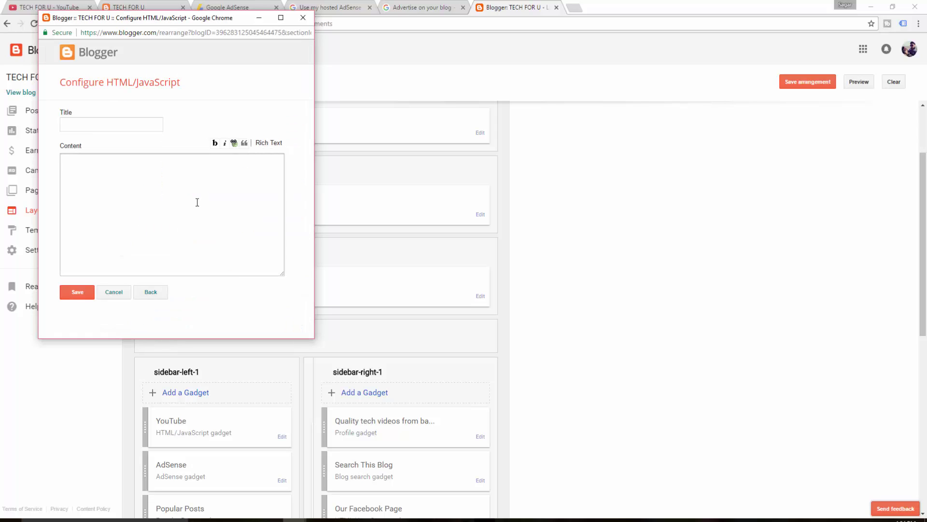
pyautogui.hotkey('ctrl', 'v')
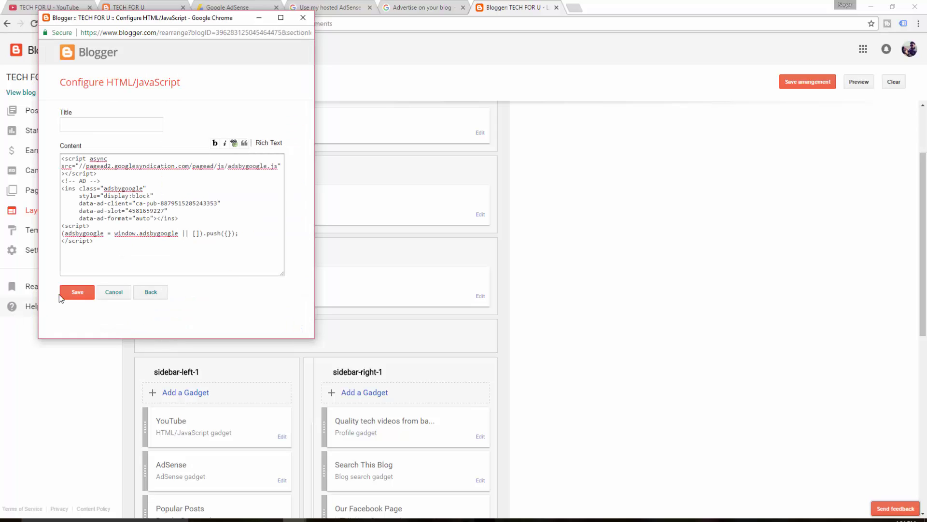
pyautogui.click(75, 292)
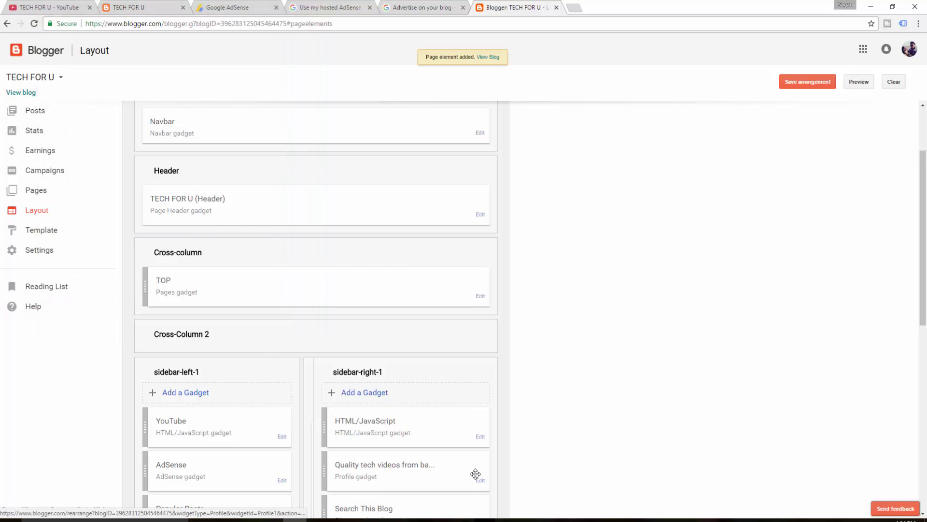
pyautogui.scroll(-4, 442, 433)
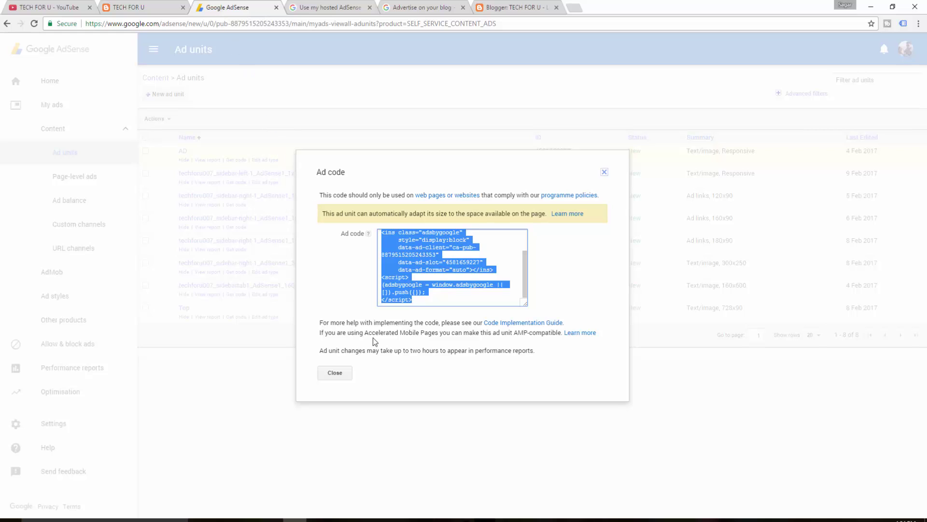
# - Close the ad code window and copy the TECH FOR U blog's web address
pyautogui.click(338, 373)
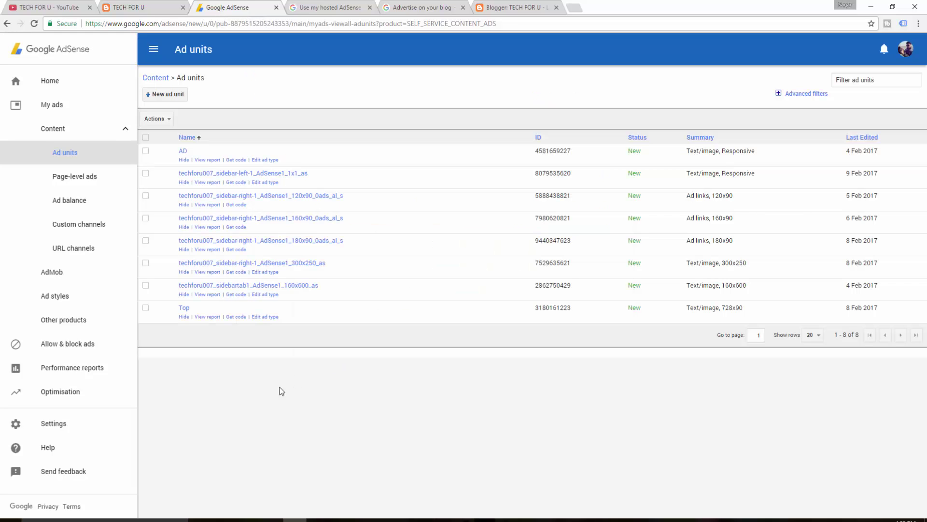
pyautogui.click(128, 10)
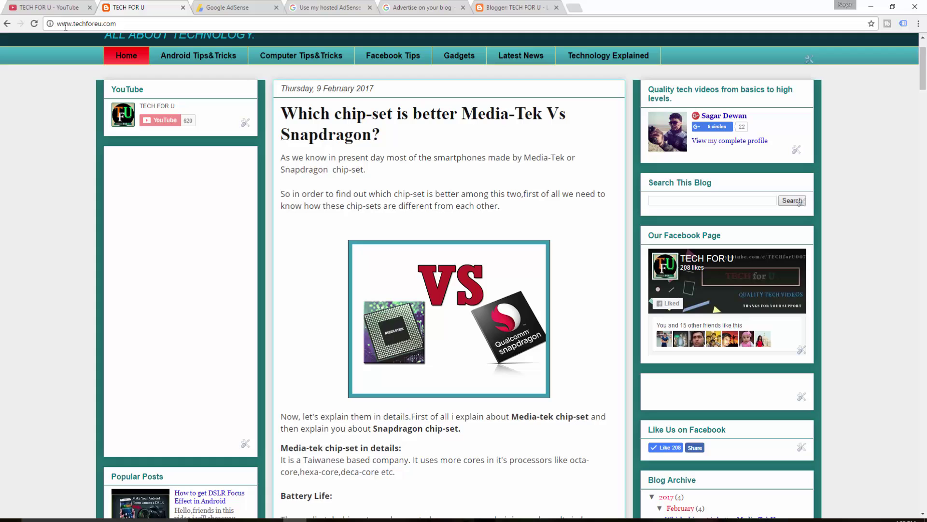
pyautogui.moveTo(56, 24); pyautogui.dragTo(115, 24)
pyautogui.rightClick(114, 25)
pyautogui.click(132, 61)
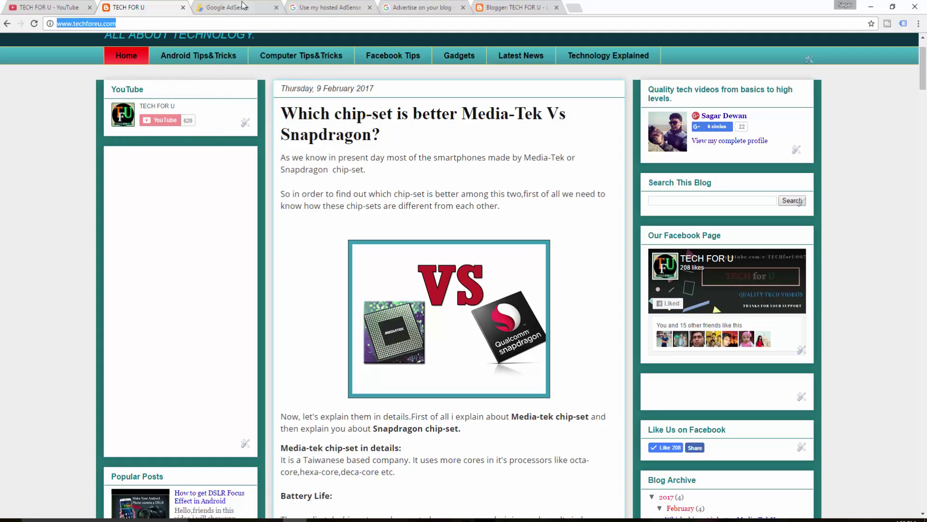
pyautogui.click(244, 8)
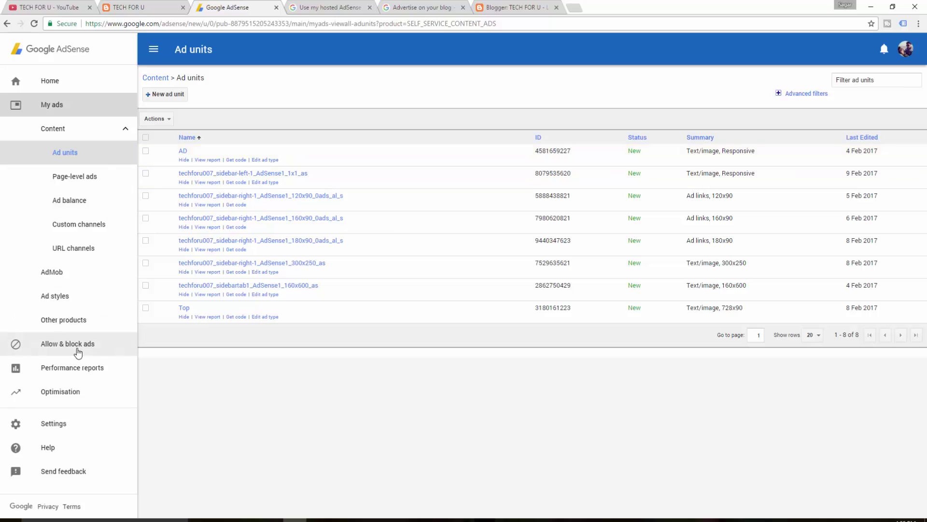
pyautogui.click(75, 329)
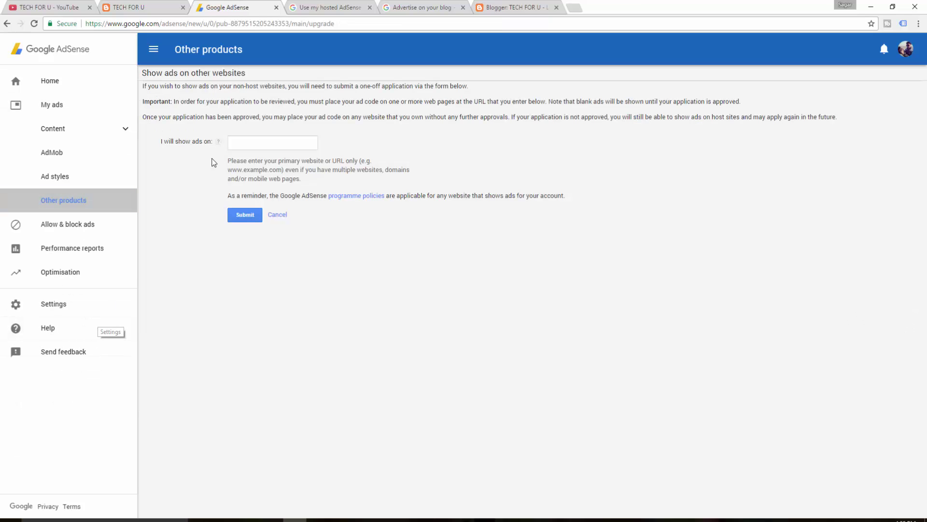
pyautogui.click(254, 141)
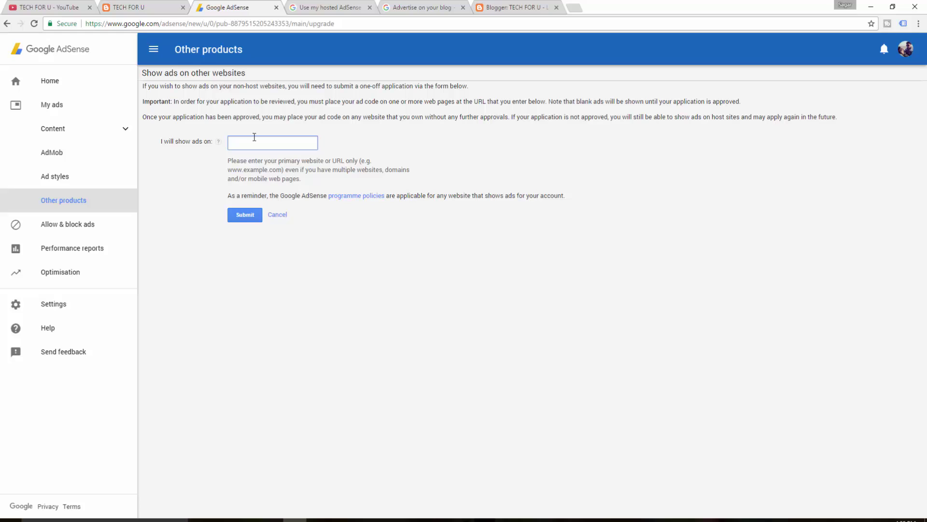
pyautogui.hotkey('ctrl', 'v')
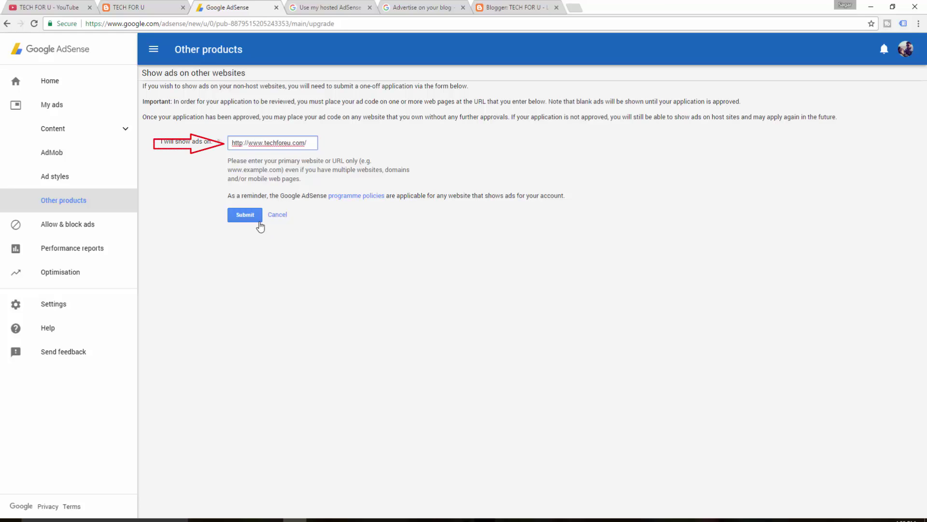
pyautogui.click(260, 221)
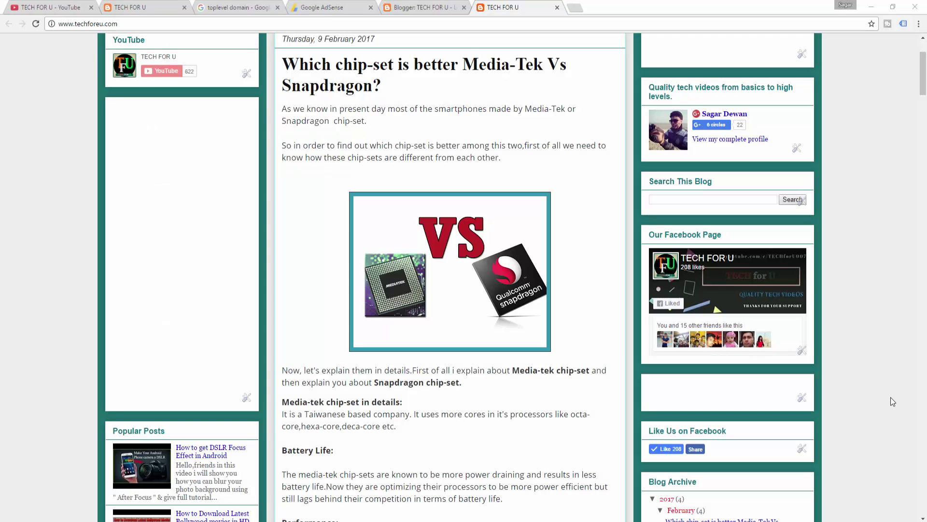
pyautogui.scroll(3, 386, 222)
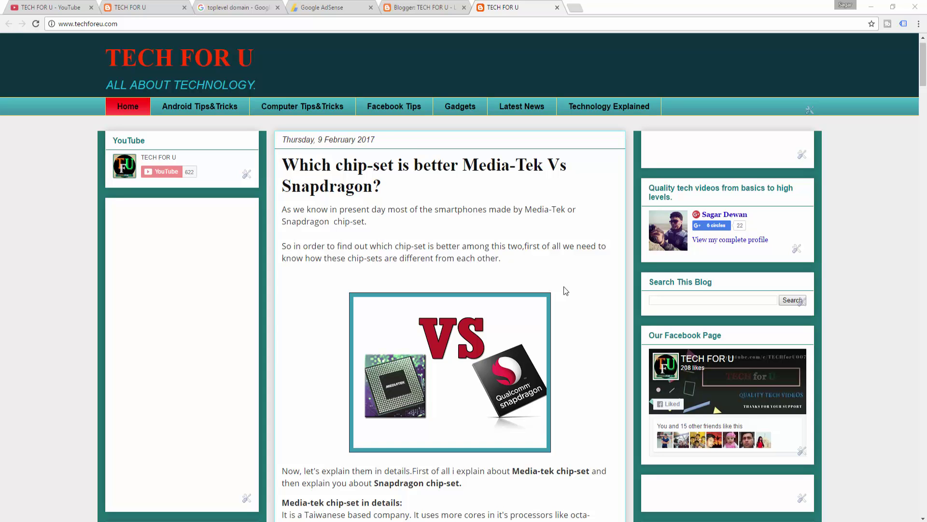
pyautogui.scroll(-3, 565, 289)
pyautogui.scroll(-3, 565, 289)
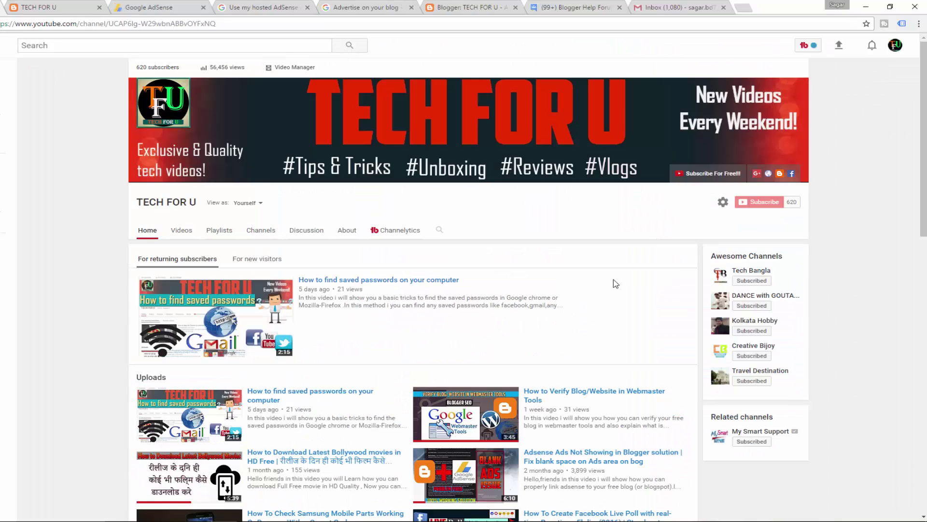